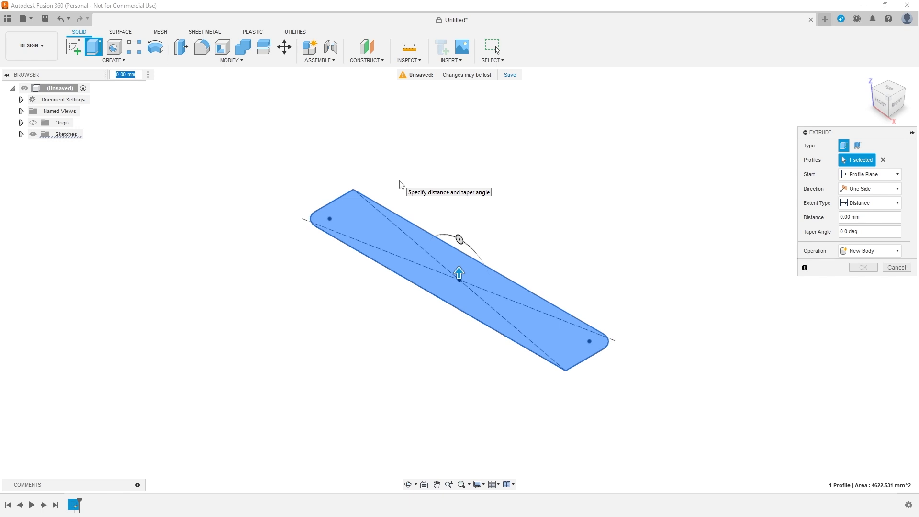
Extrude the rounded rectangular profile 13.8 mm as a new body.
{"action": "type", "text": "1"}
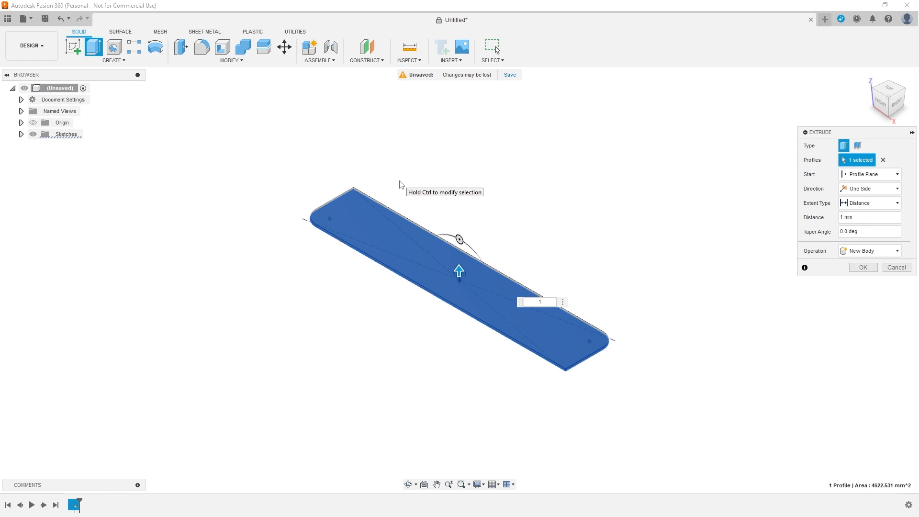
{"action": "type", "text": "3.8"}
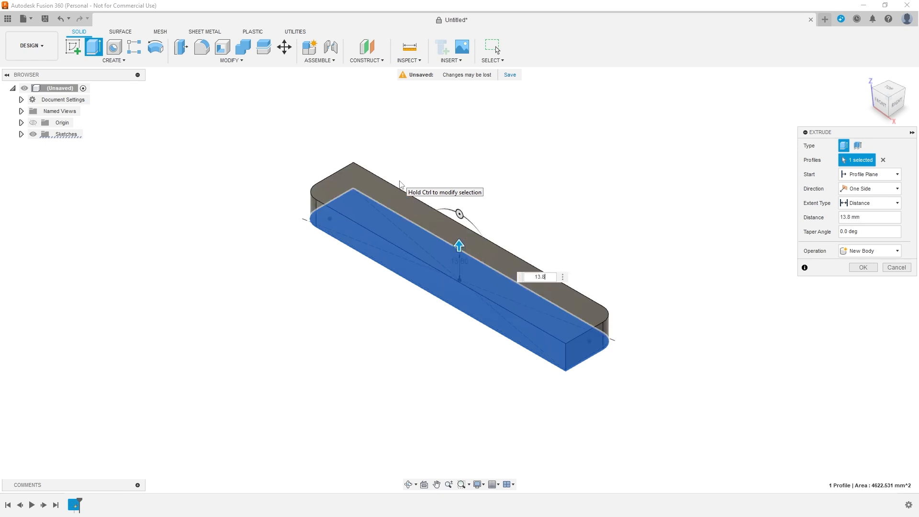
{"action": "key", "text": "Return"}
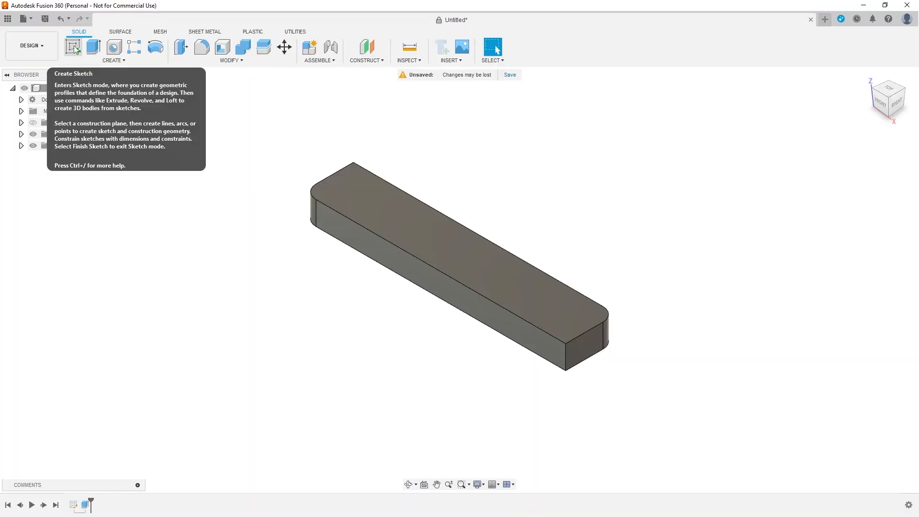
Start a sketch on the body's top face and draw an open three-sided outline about 17 mm deep with a slanted side from the upper long edge.
{"action": "left_click", "coordinate": [74, 48]}
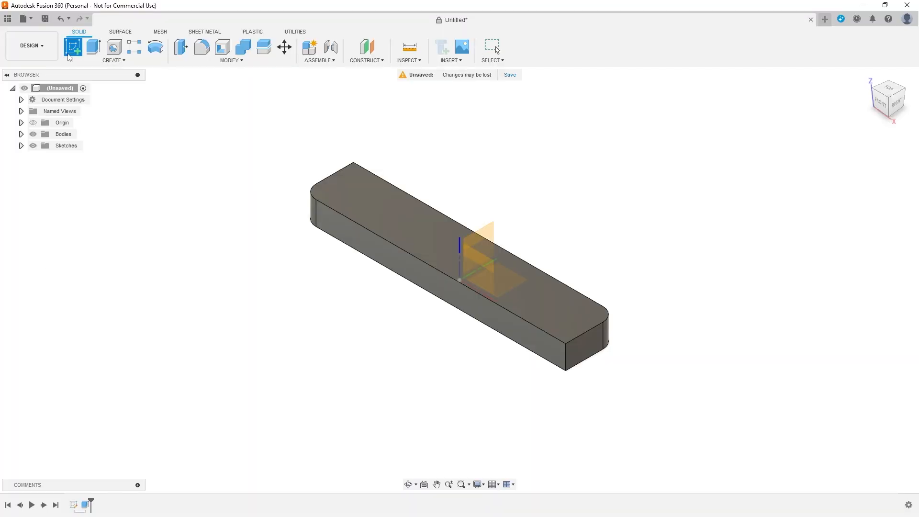
{"action": "left_click", "coordinate": [366, 182]}
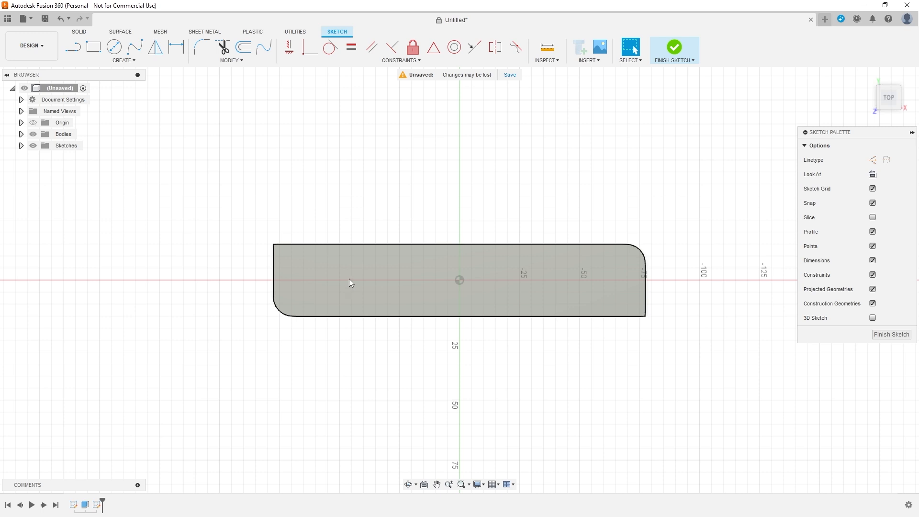
{"action": "key", "text": "l"}
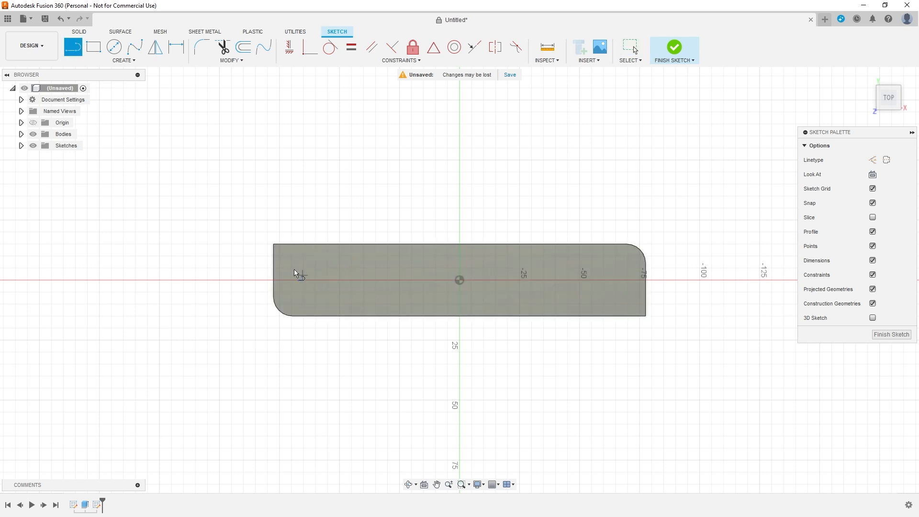
{"action": "left_click", "coordinate": [315, 245]}
{"action": "left_click", "coordinate": [315, 286]}
{"action": "left_click", "coordinate": [436, 285]}
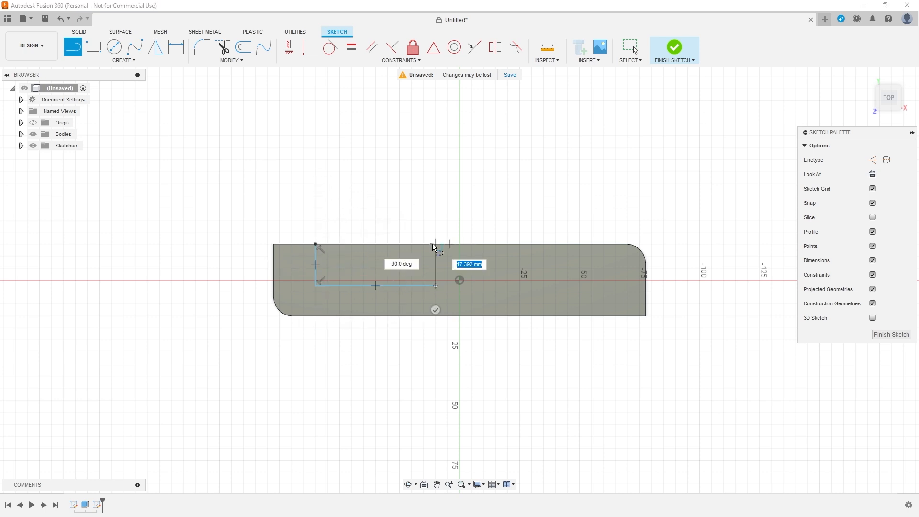
{"action": "double_click", "coordinate": [415, 245]}
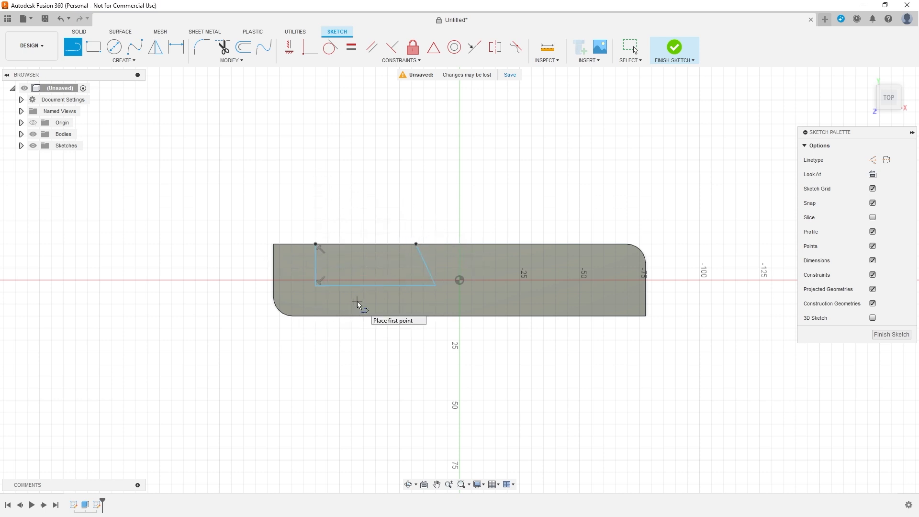
Draw a smaller tilted three-sided outline about 21 mm deep from the lower long edge, near the body's right end.
{"action": "left_click", "coordinate": [568, 316]}
{"action": "left_click", "coordinate": [559, 265]}
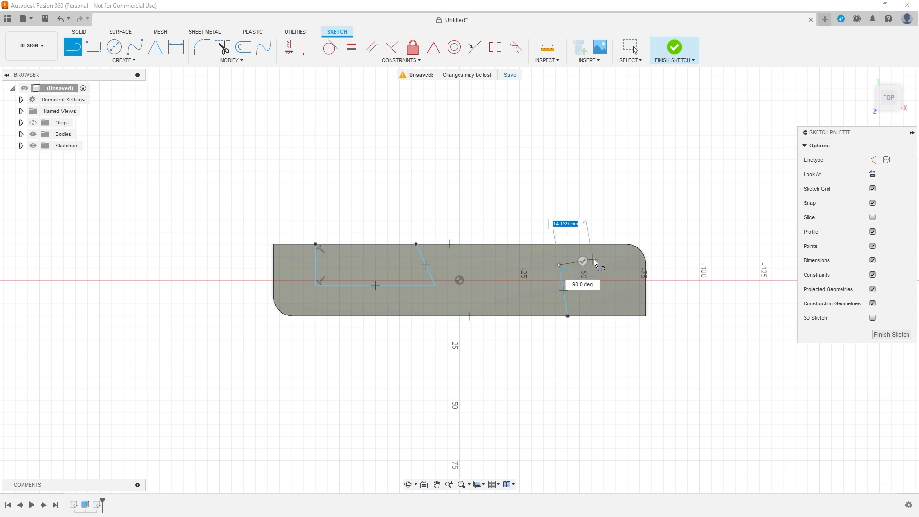
{"action": "left_click", "coordinate": [611, 261]}
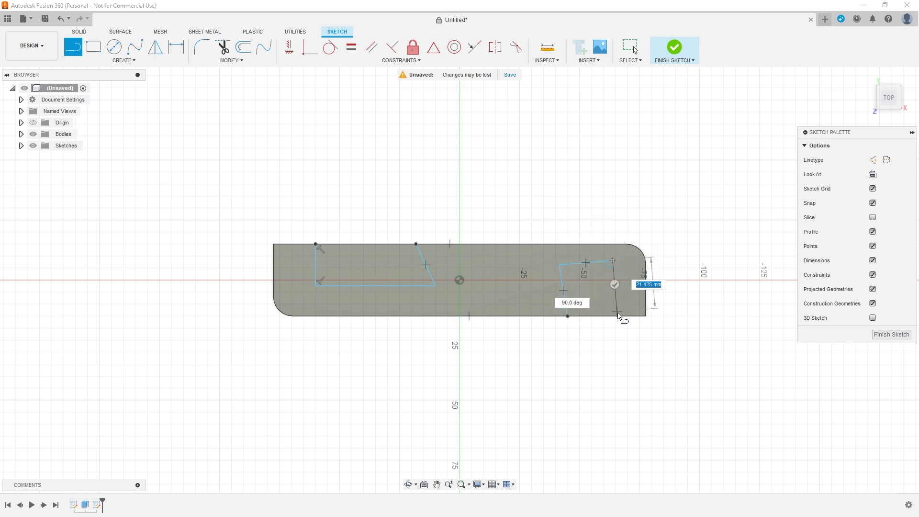
{"action": "double_click", "coordinate": [617, 316]}
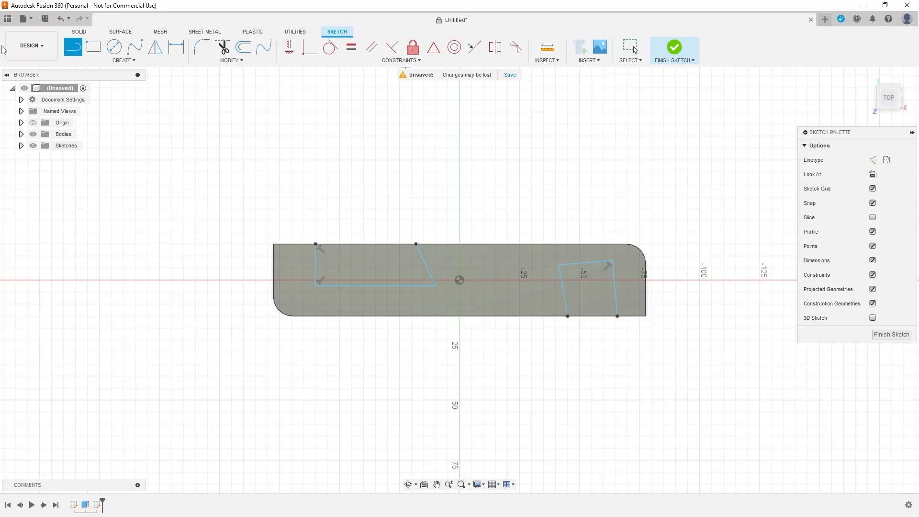
Dimension the larger outline's left line 21 mm from the body's left edge.
{"action": "left_click", "coordinate": [182, 52]}
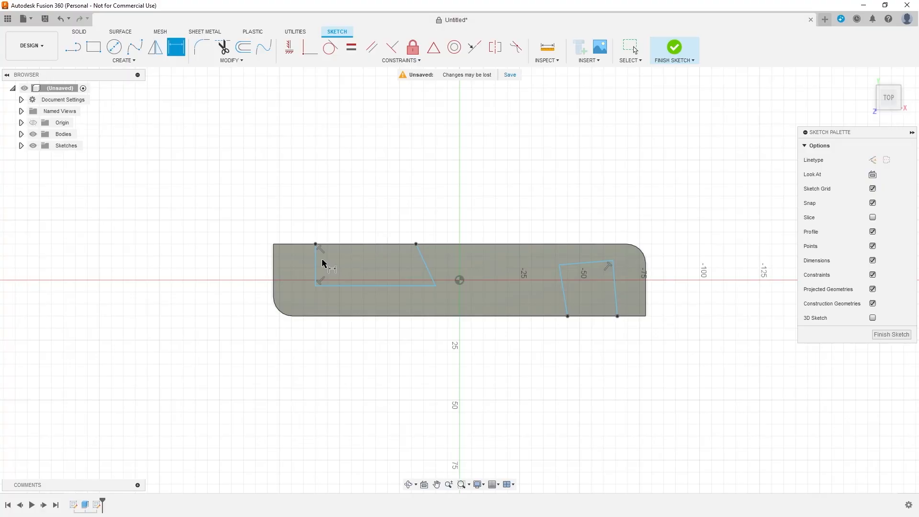
{"action": "left_click", "coordinate": [316, 256]}
{"action": "left_click", "coordinate": [275, 265]}
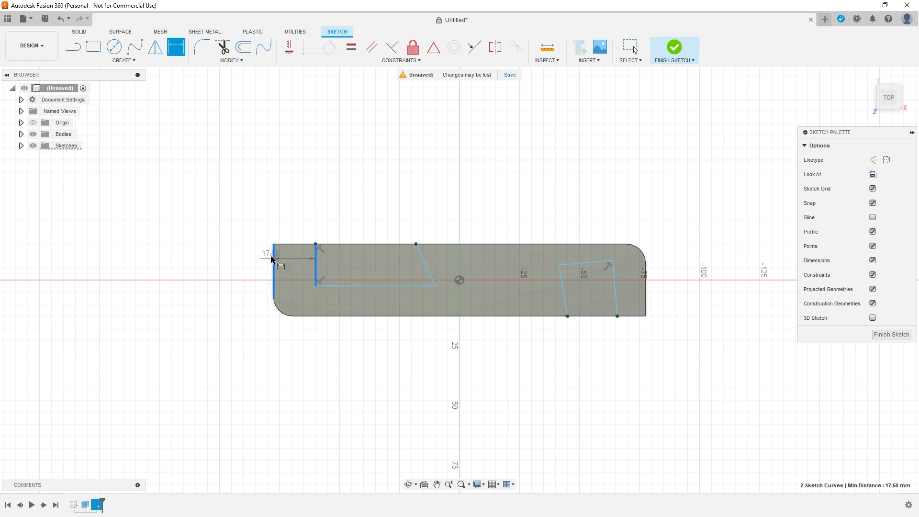
{"action": "left_click", "coordinate": [275, 205]}
{"action": "type", "text": "2"}
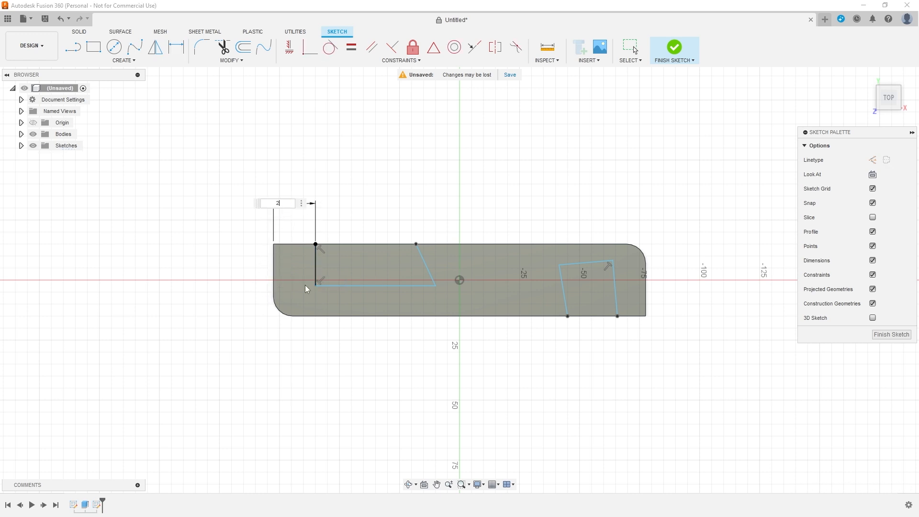
{"action": "type", "text": "1"}
{"action": "key", "text": "Return"}
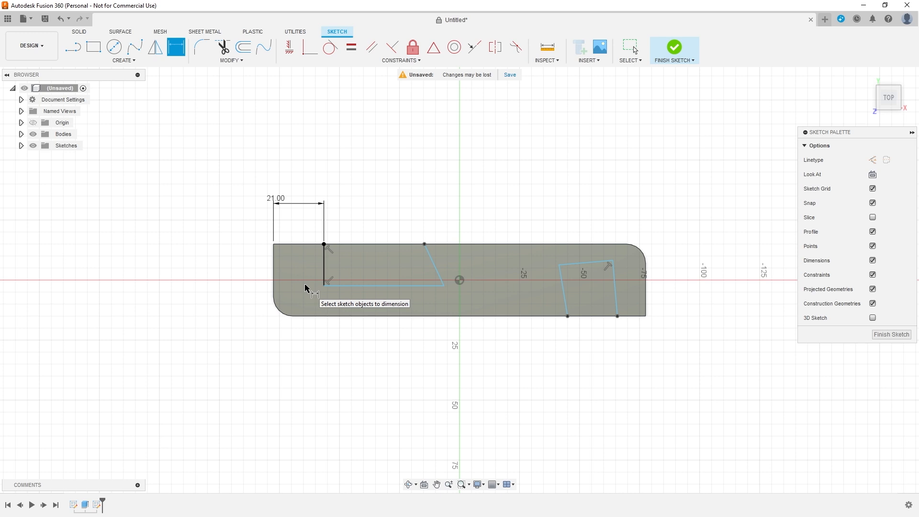
Dimension the larger outline's horizontal line 28 mm from the body's upper long edge.
{"action": "left_click", "coordinate": [374, 286]}
{"action": "left_click", "coordinate": [375, 244]}
{"action": "left_click", "coordinate": [252, 278]}
{"action": "type", "text": "2"}
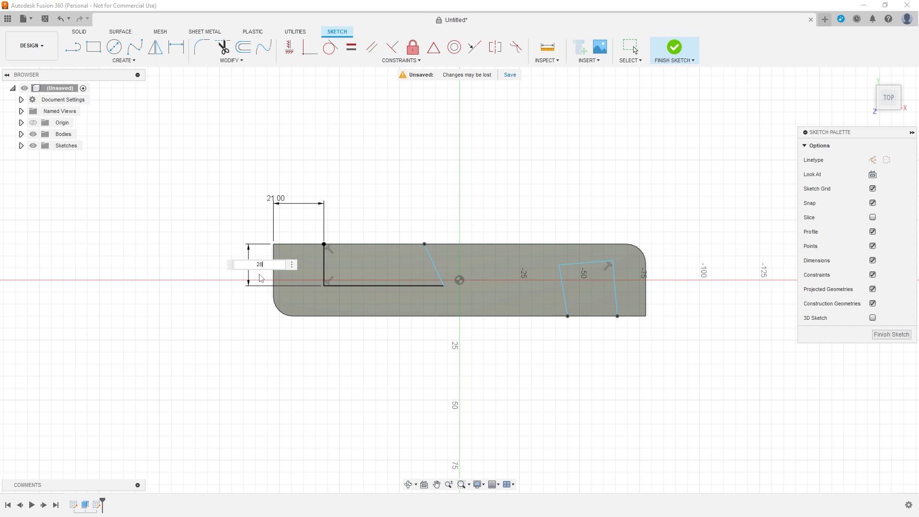
{"action": "type", "text": "8"}
{"action": "key", "text": "Return"}
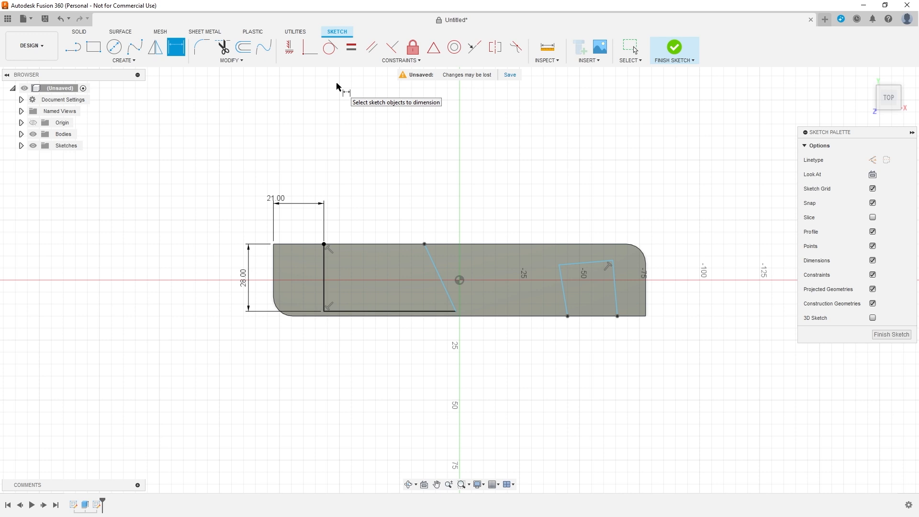
Try a perpendicular constraint between the larger outline's horizontal line and slanted side, and undo it.
{"action": "left_click", "coordinate": [392, 50]}
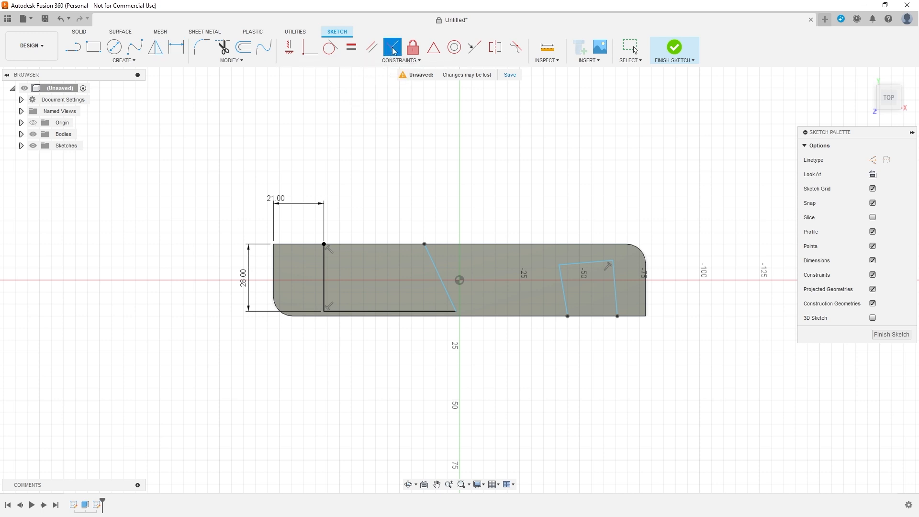
{"action": "left_click", "coordinate": [430, 311]}
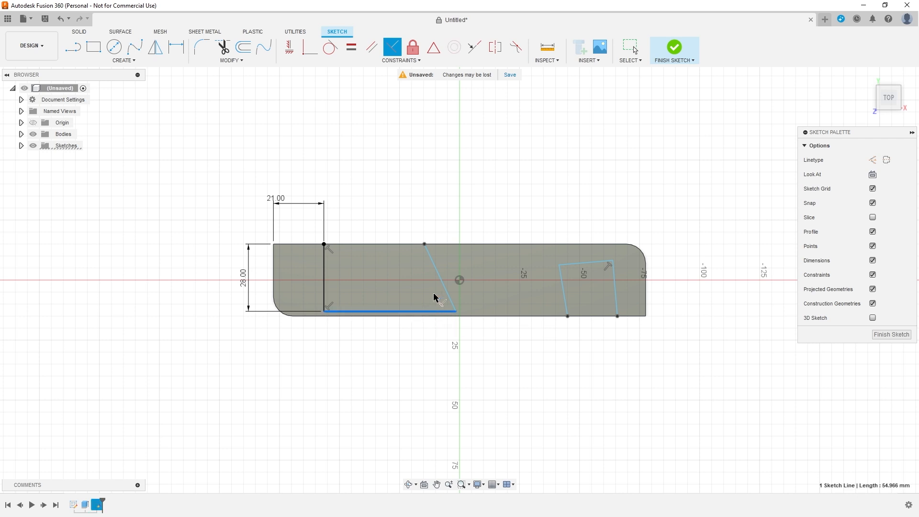
{"action": "left_click", "coordinate": [444, 286]}
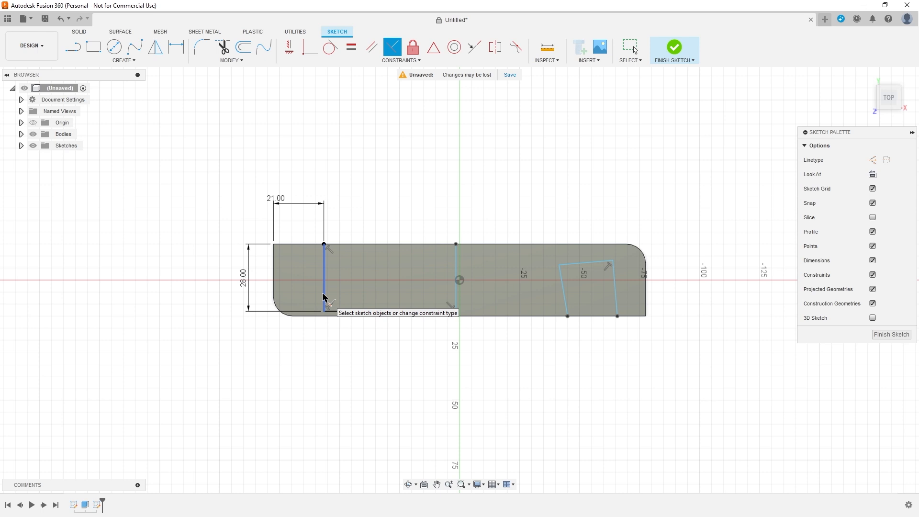
{"action": "key", "text": "Escape"}
{"action": "key", "text": "ctrl+z"}
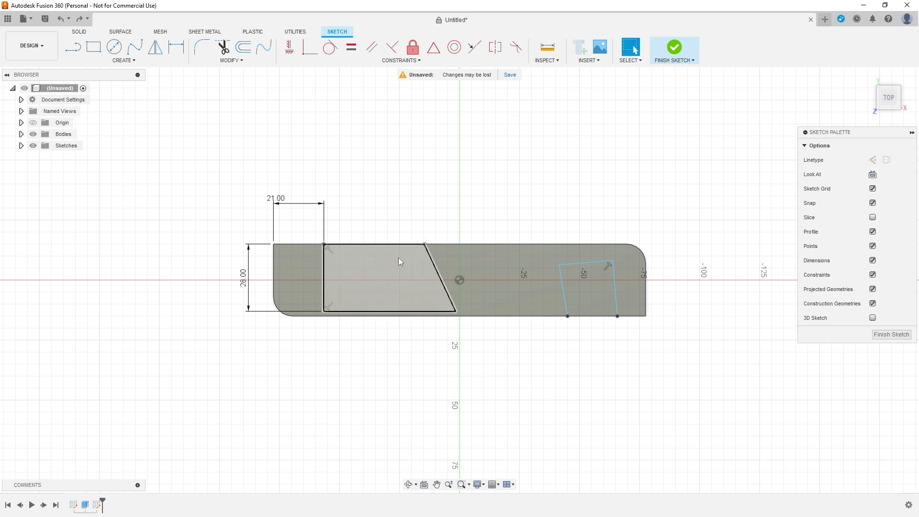
Try a horizontal/vertical constraint on the larger outline's slanted side, and undo it.
{"action": "left_click", "coordinate": [290, 45]}
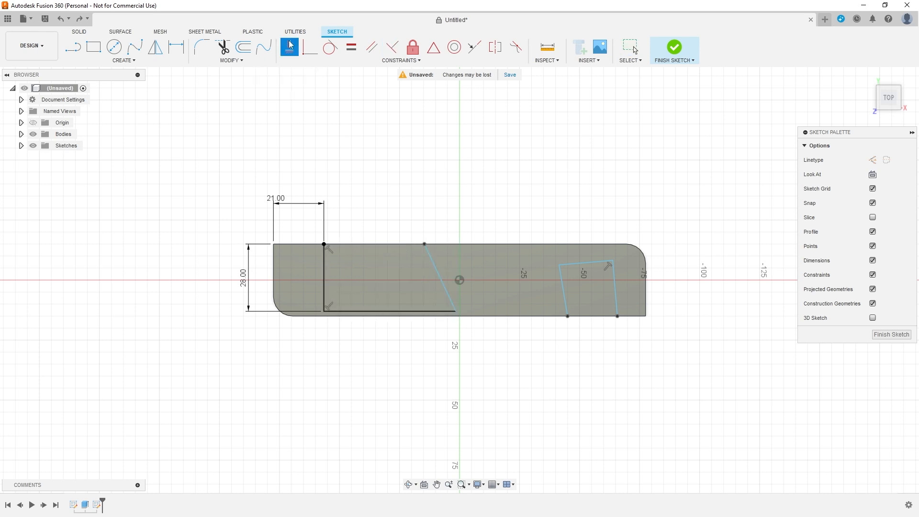
{"action": "left_click", "coordinate": [436, 271]}
{"action": "key", "text": "Escape"}
{"action": "key", "text": "ctrl+z"}
Try a parallel constraint between the larger outline's left line and slanted side, and undo it.
{"action": "left_click", "coordinate": [372, 47]}
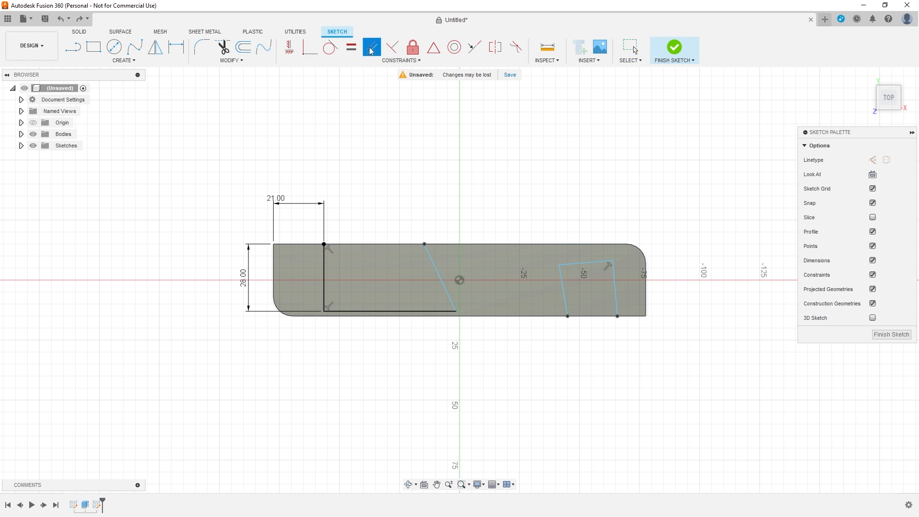
{"action": "left_click", "coordinate": [324, 269]}
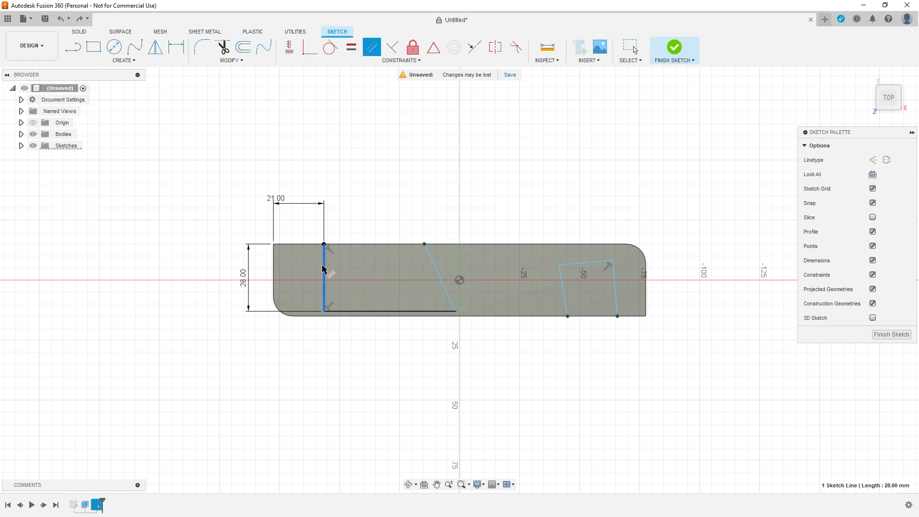
{"action": "left_click", "coordinate": [441, 280]}
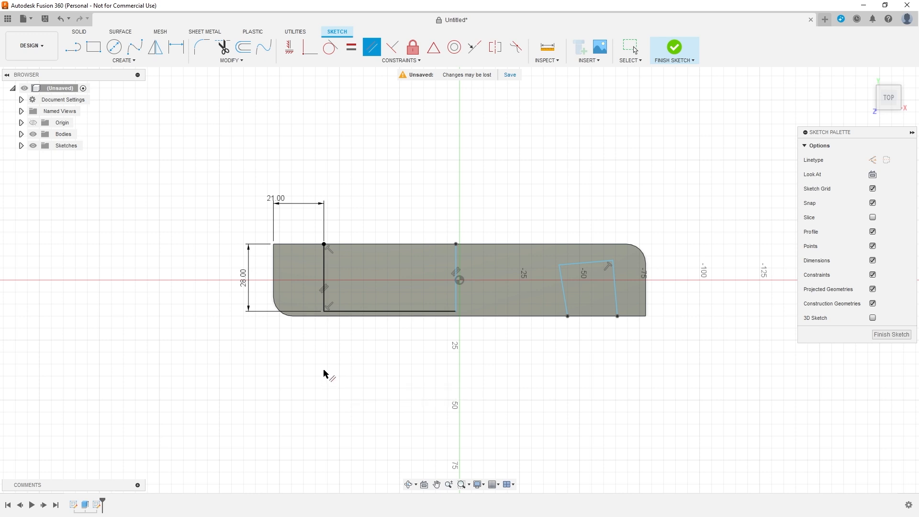
{"action": "key", "text": "Escape"}
{"action": "key", "text": "ctrl+z"}
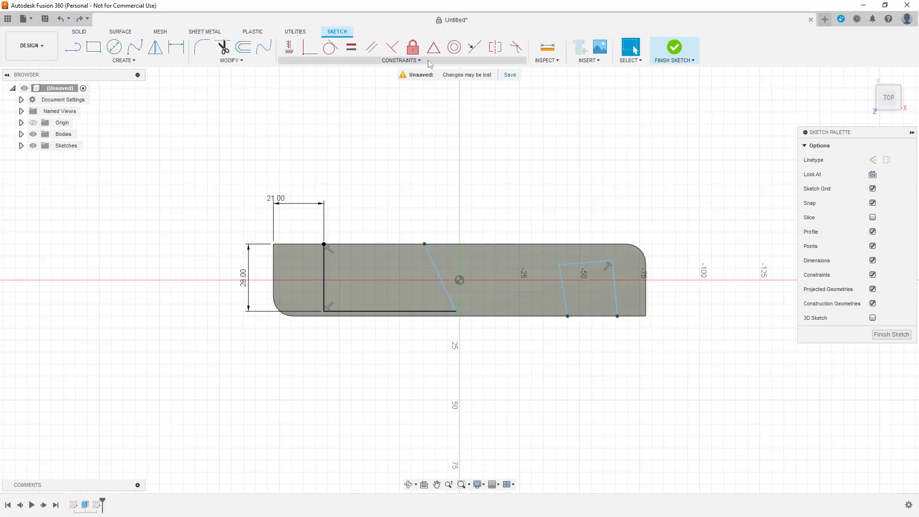
Square up both outlines with perpendicular constraints between the larger one's horizontal and slanted lines and the smaller one's left and upper lines.
{"action": "left_click", "coordinate": [393, 47]}
{"action": "left_click", "coordinate": [420, 312]}
{"action": "left_click", "coordinate": [450, 300]}
{"action": "left_click", "coordinate": [564, 295]}
{"action": "left_click", "coordinate": [572, 264]}
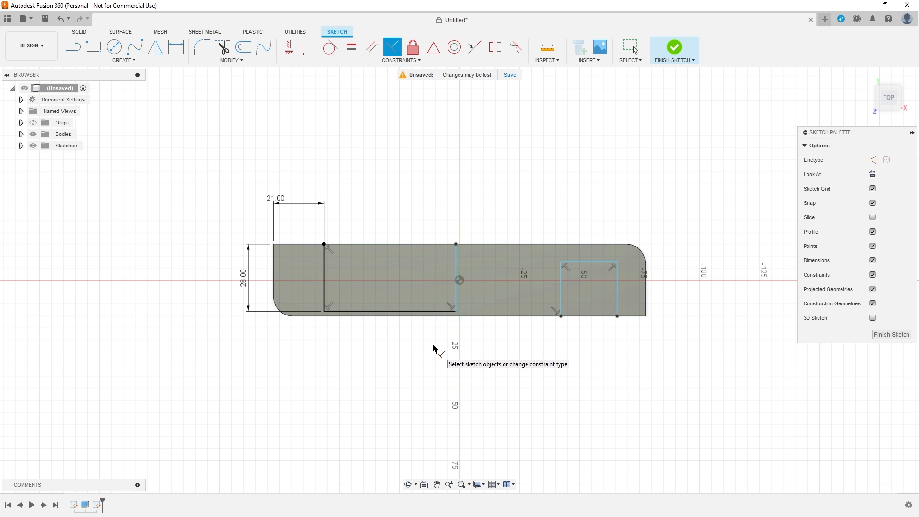
Set the distance between the larger outline's two side lines to 72 mm.
{"action": "key", "text": "d"}
{"action": "left_click", "coordinate": [324, 283]}
{"action": "left_click", "coordinate": [458, 272]}
{"action": "left_click", "coordinate": [402, 213]}
{"action": "type", "text": "72"}
{"action": "key", "text": "Return"}
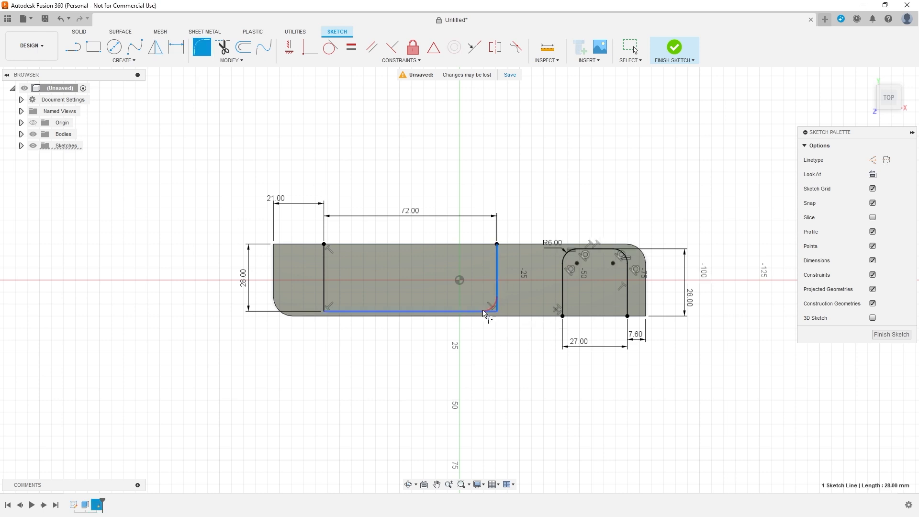
Finish the sketch and extrude both round-cornered profiles together into the body.
{"action": "left_click", "coordinate": [674, 48]}
{"action": "left_click", "coordinate": [433, 234]}
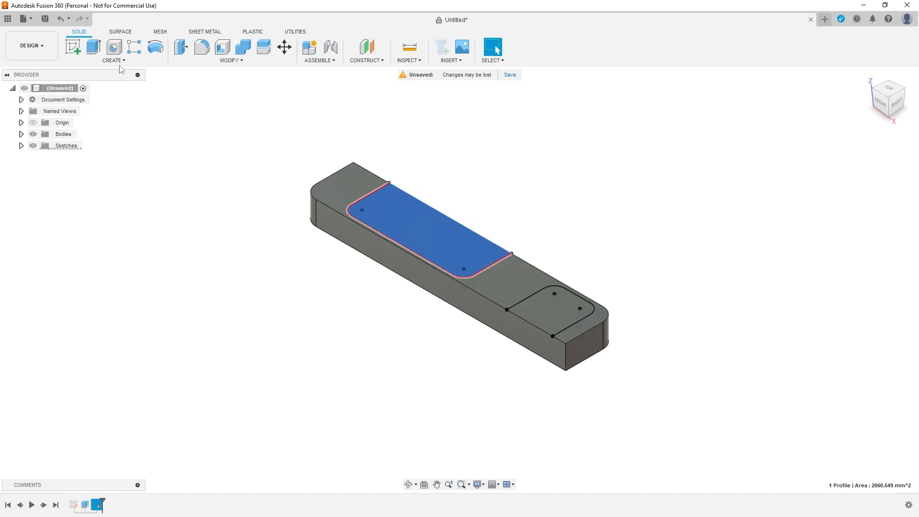
{"action": "left_click", "coordinate": [93, 47]}
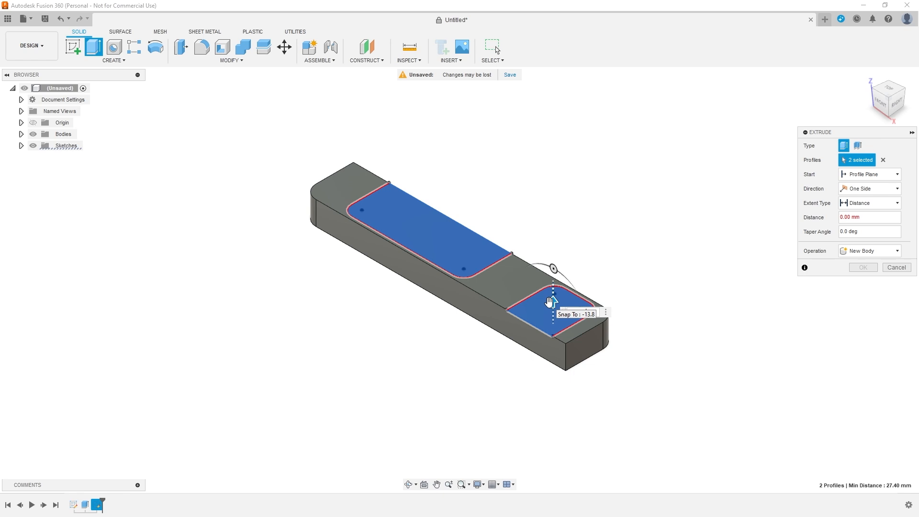
{"action": "key", "text": "Return"}
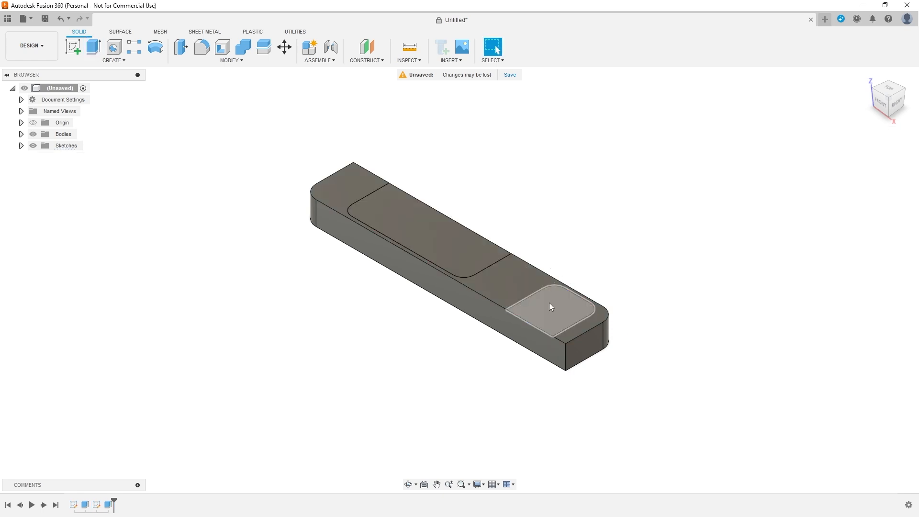
{"action": "middle_click_drag", "start_coordinate": [330, 364], "coordinate": [454, 358], "text": "shift"}
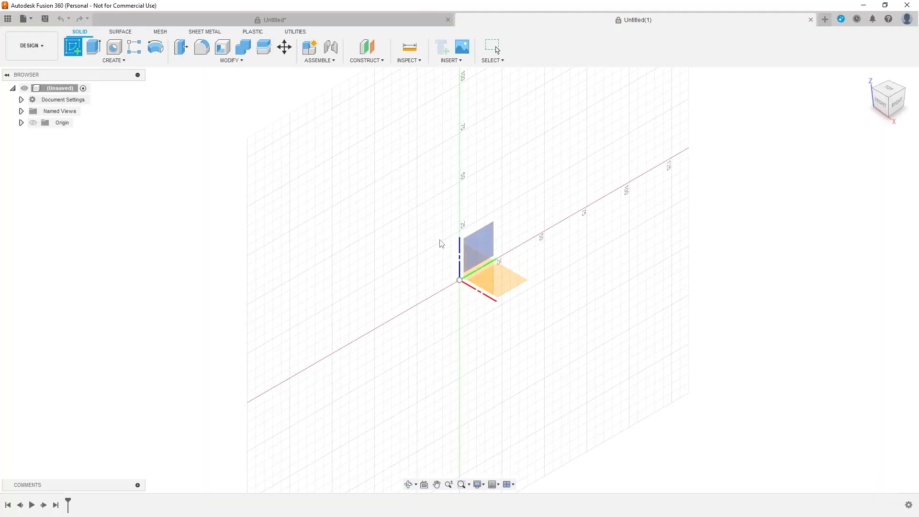
Start a sketch on the front plane of the new design.
{"action": "left_click", "coordinate": [493, 278]}
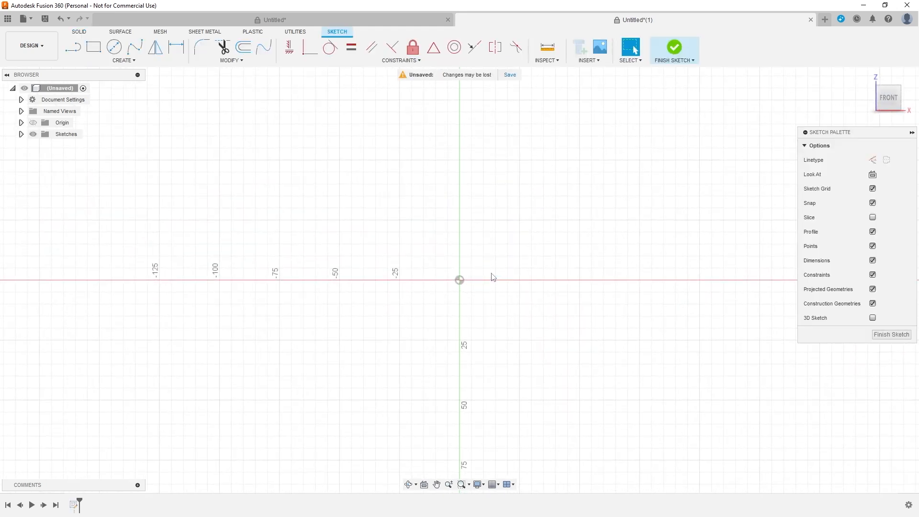